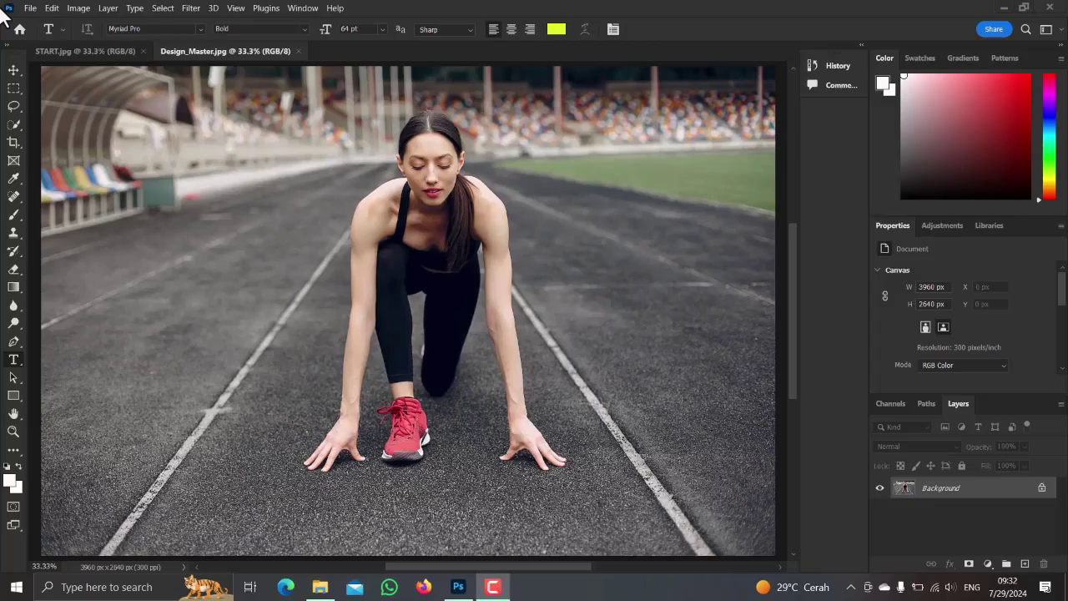
Step: View the finished START example image, then return to the Design_Master photo
click(751, 463)
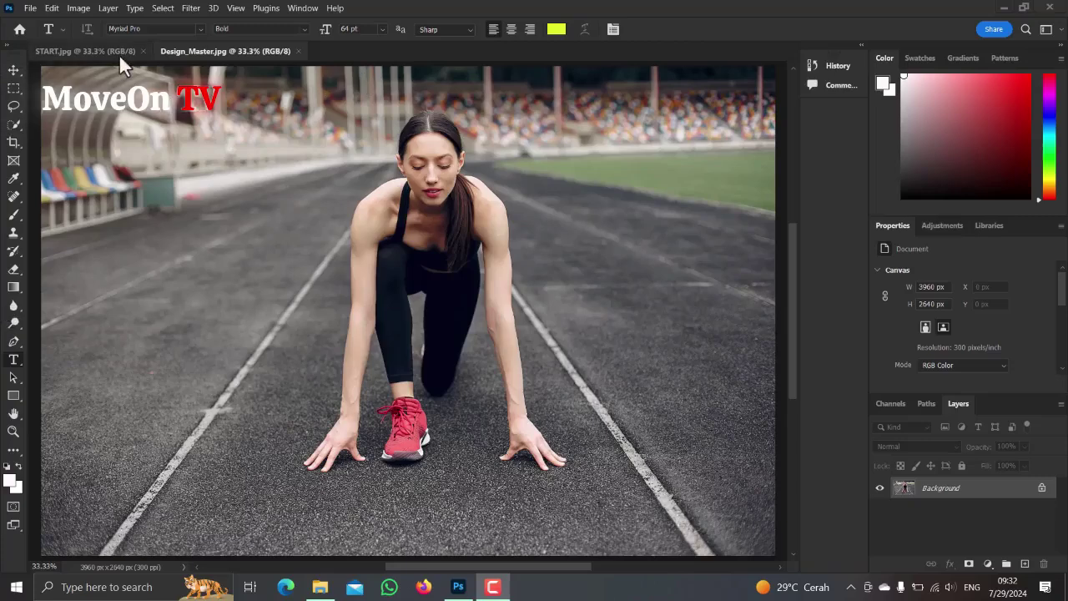
click(74, 54)
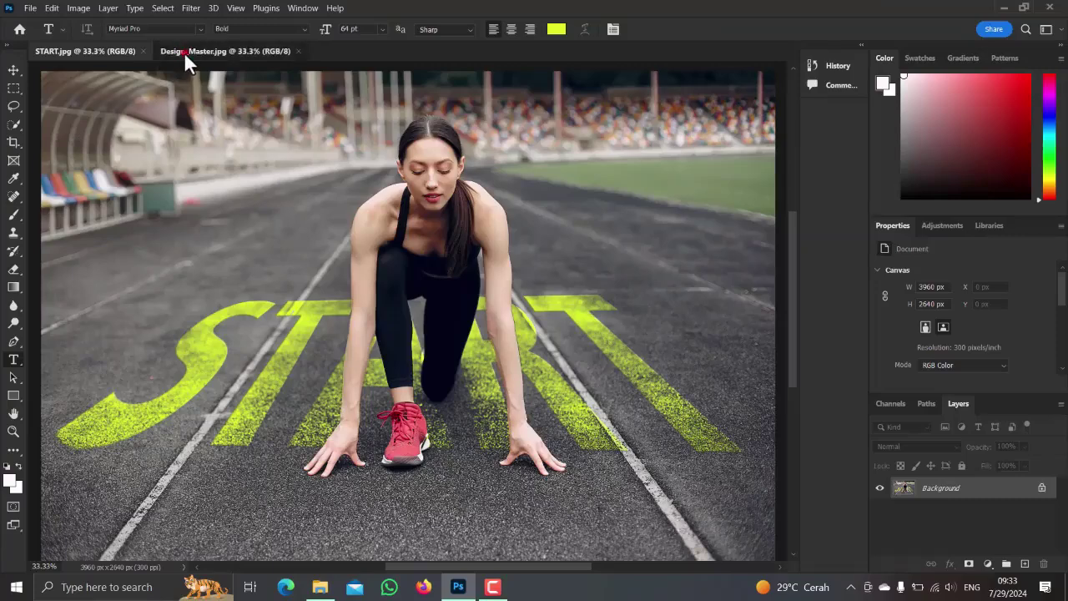
click(187, 55)
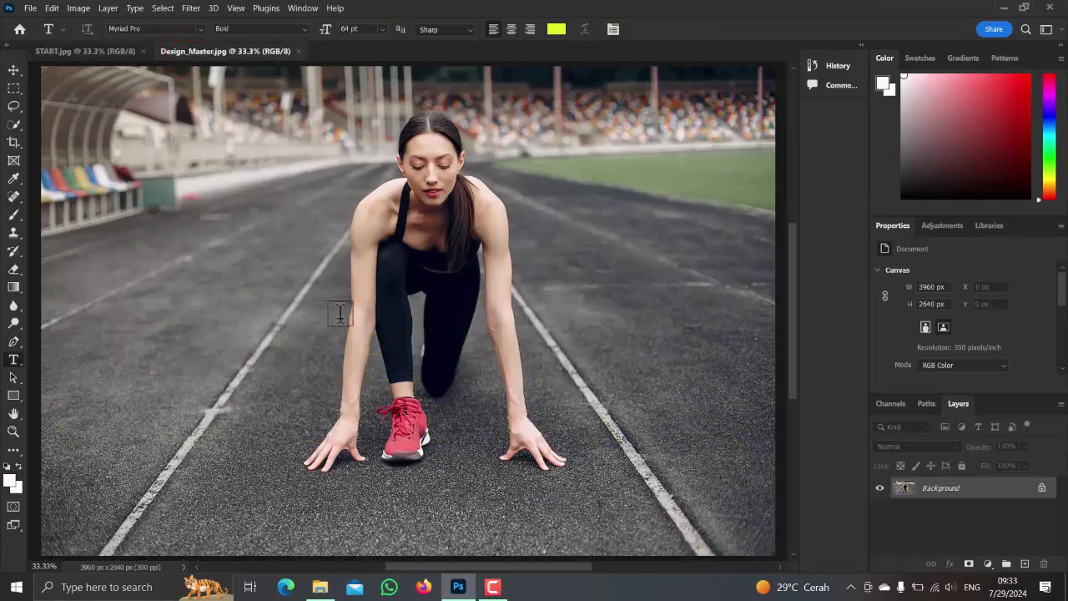
Step: Duplicate the Background layer of Design_Master.jpg as Layer 1
click(694, 522)
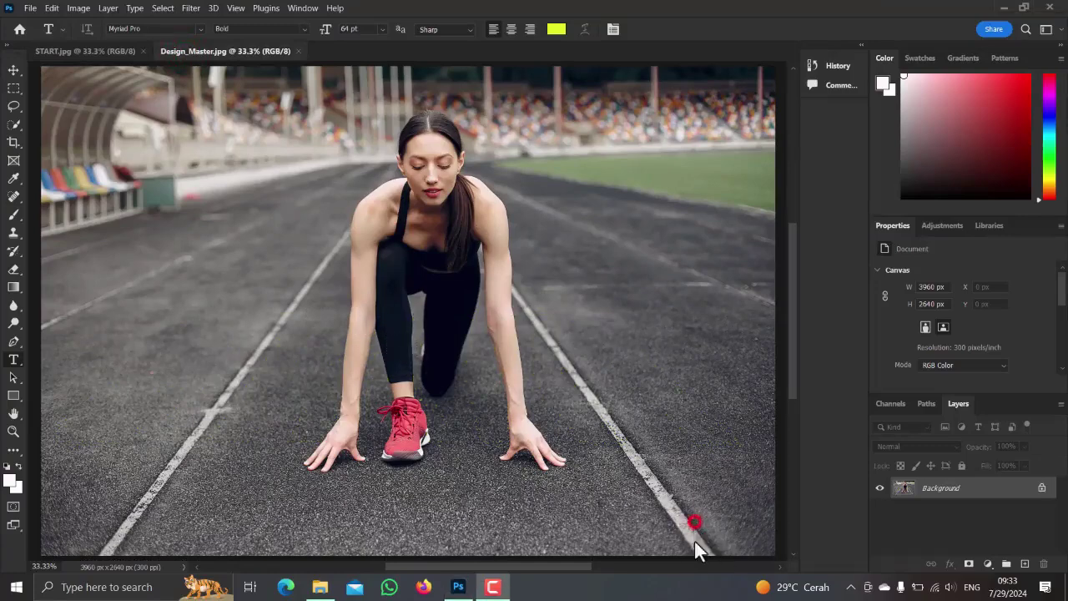
click(976, 490)
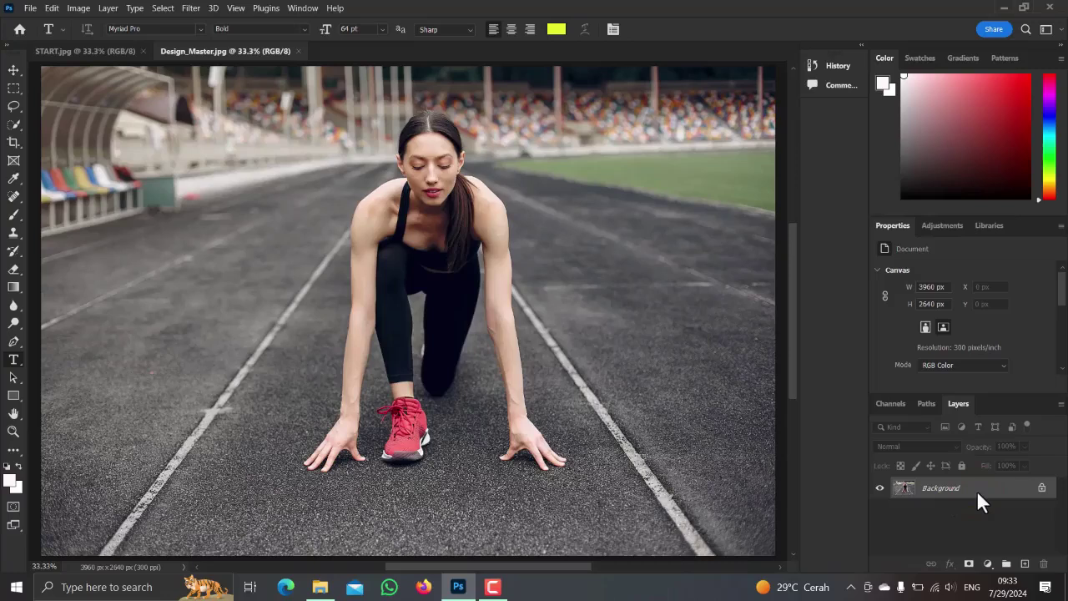
key(ctrl+j)
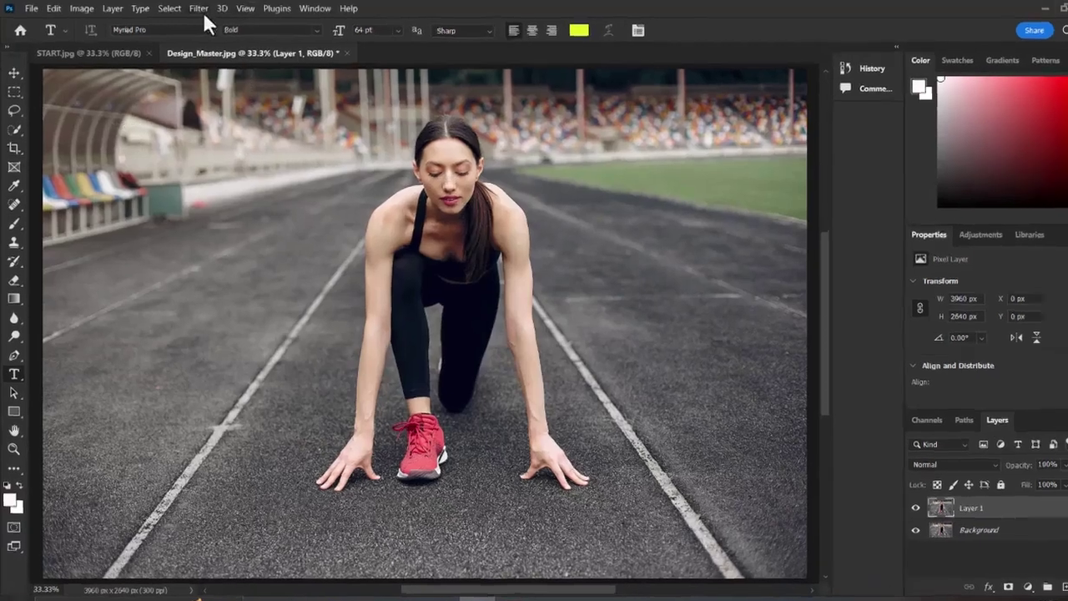
Step: Select the crouching athlete with Select > Subject and mask Layer 1 to her
click(170, 8)
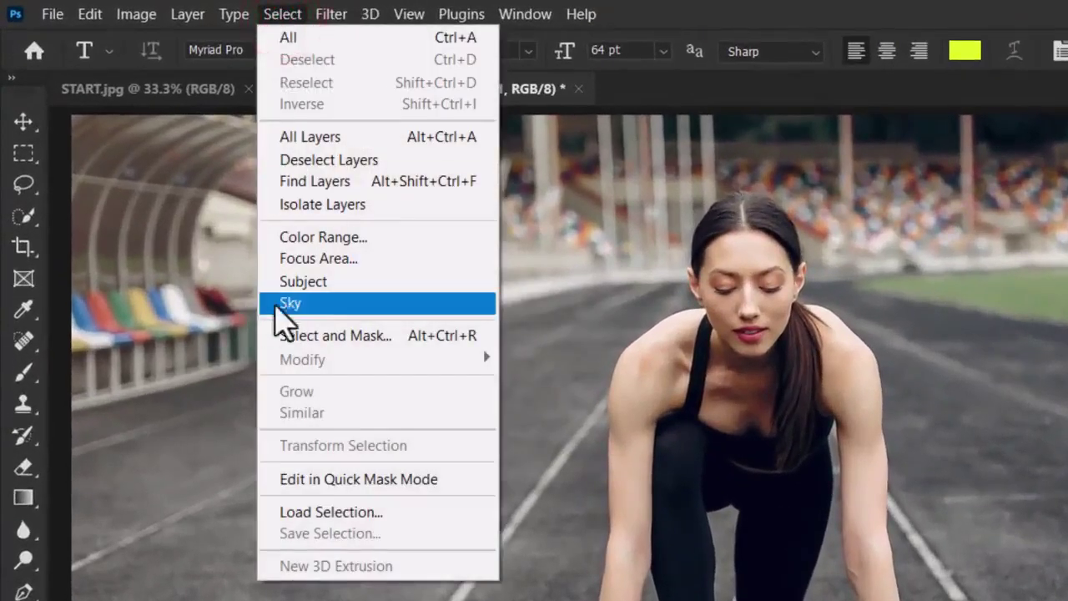
click(307, 288)
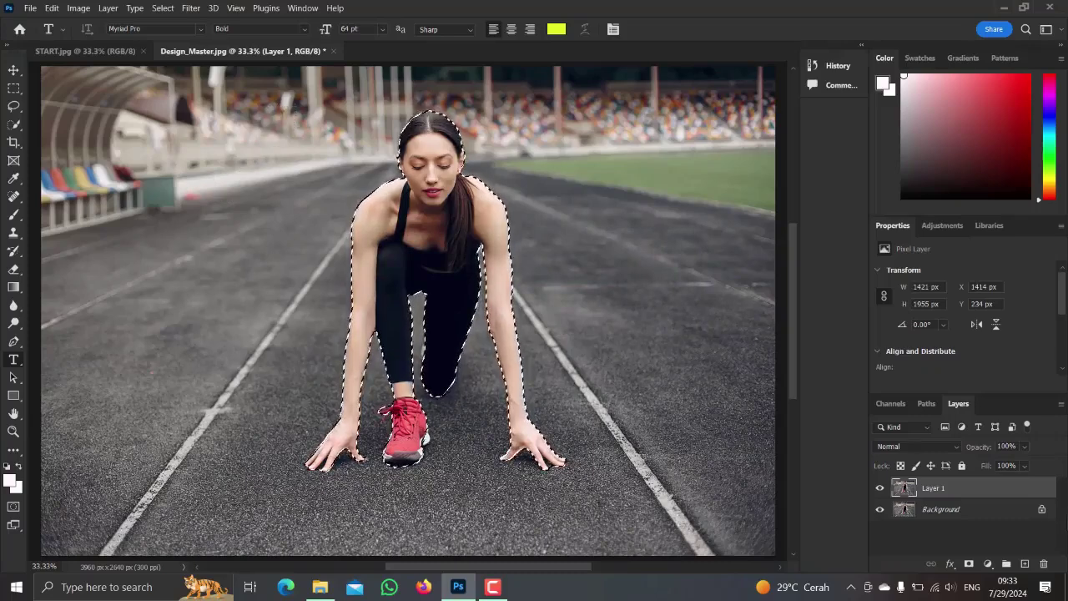
key(ctrl+d)
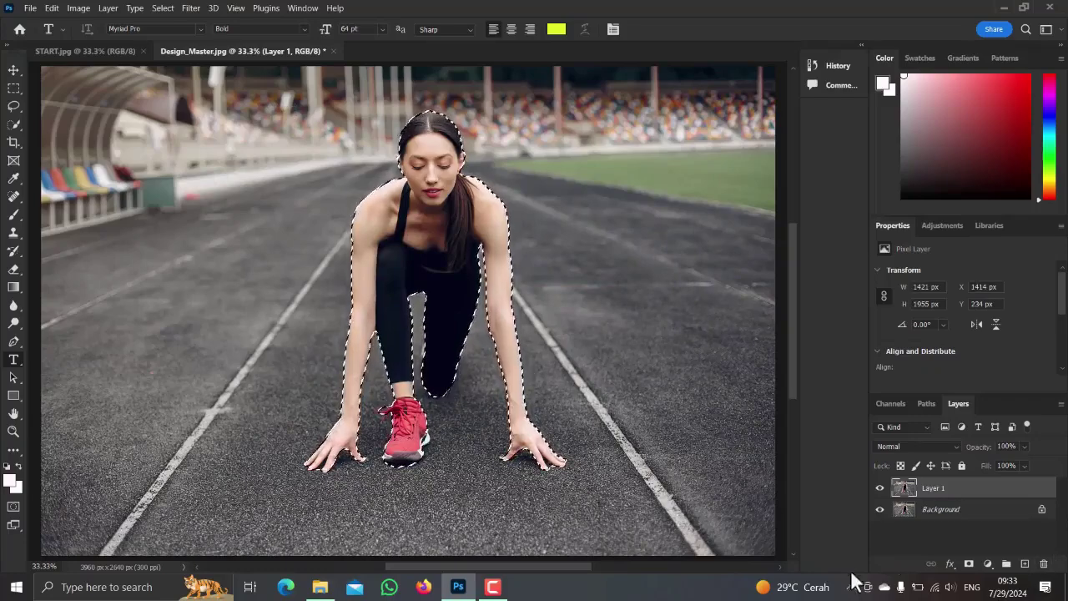
click(848, 563)
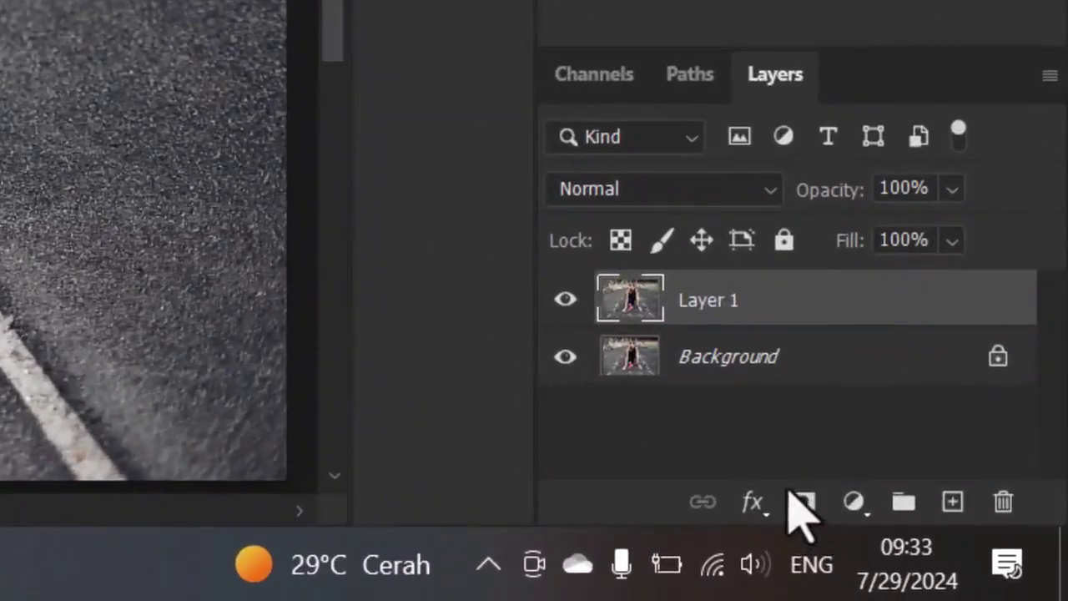
click(802, 501)
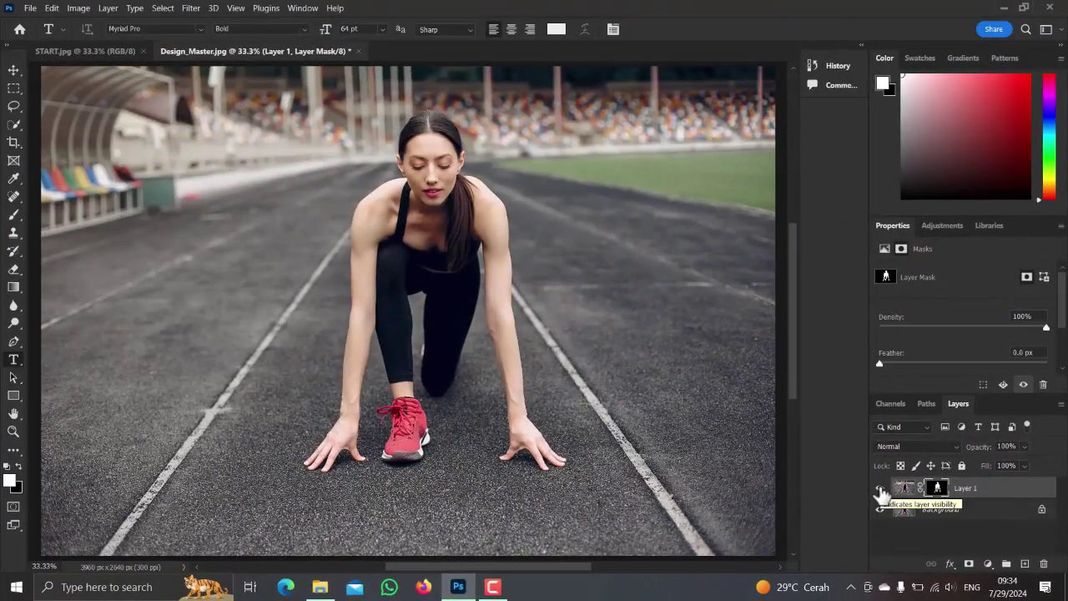
Step: Hide Layer 1 and add a committed START text layer above the Background
click(880, 489)
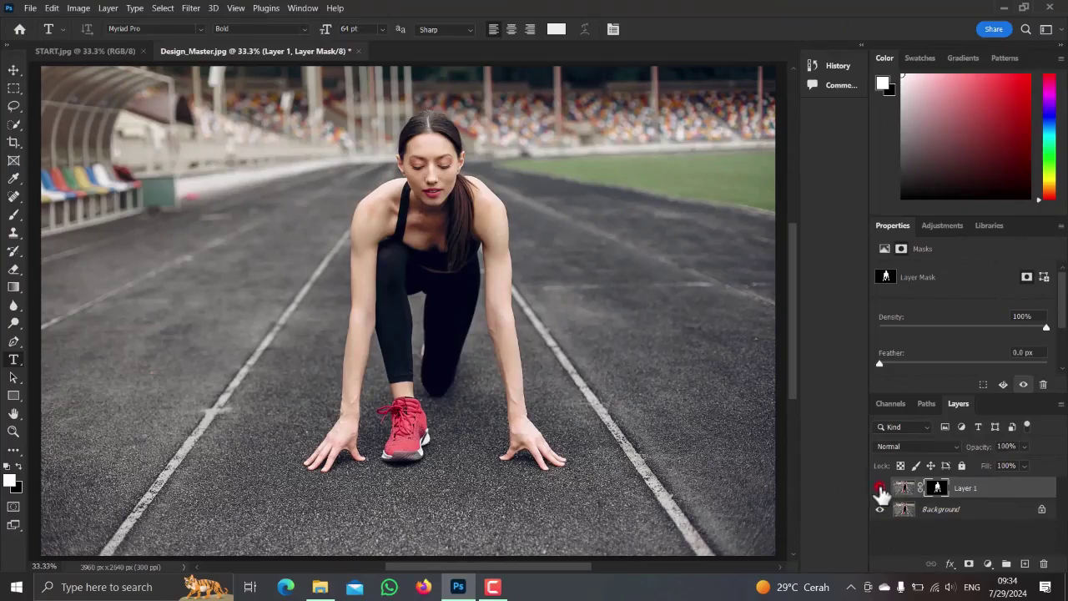
click(954, 512)
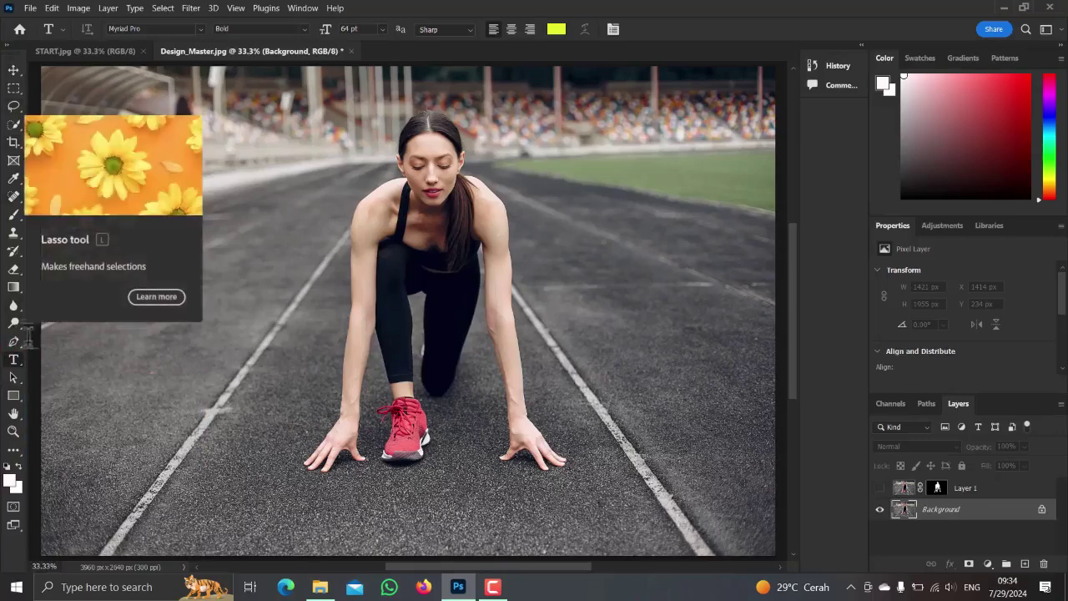
click(212, 278)
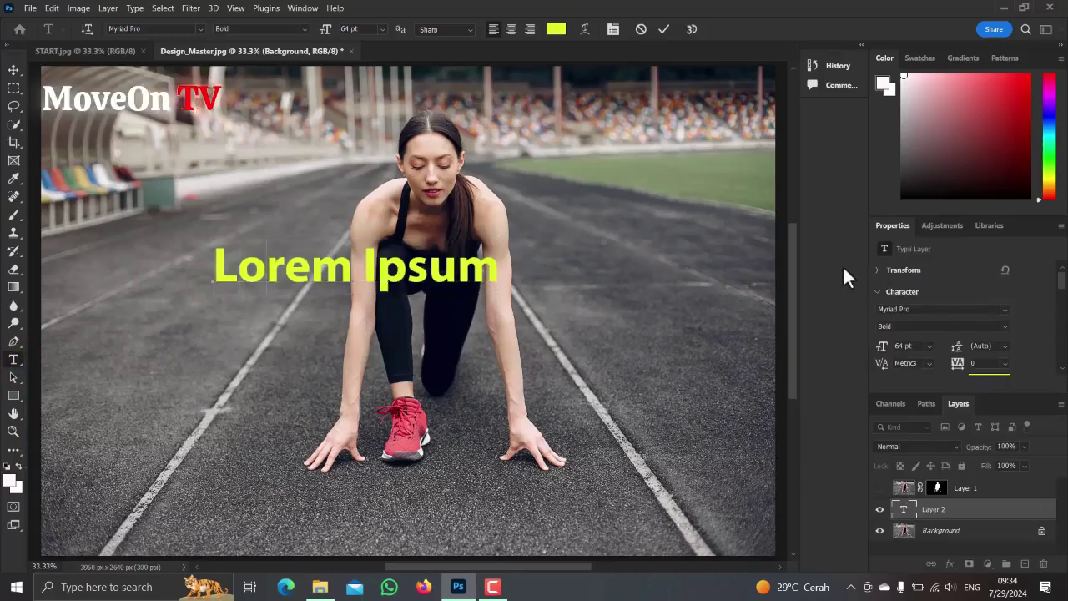
text(START)
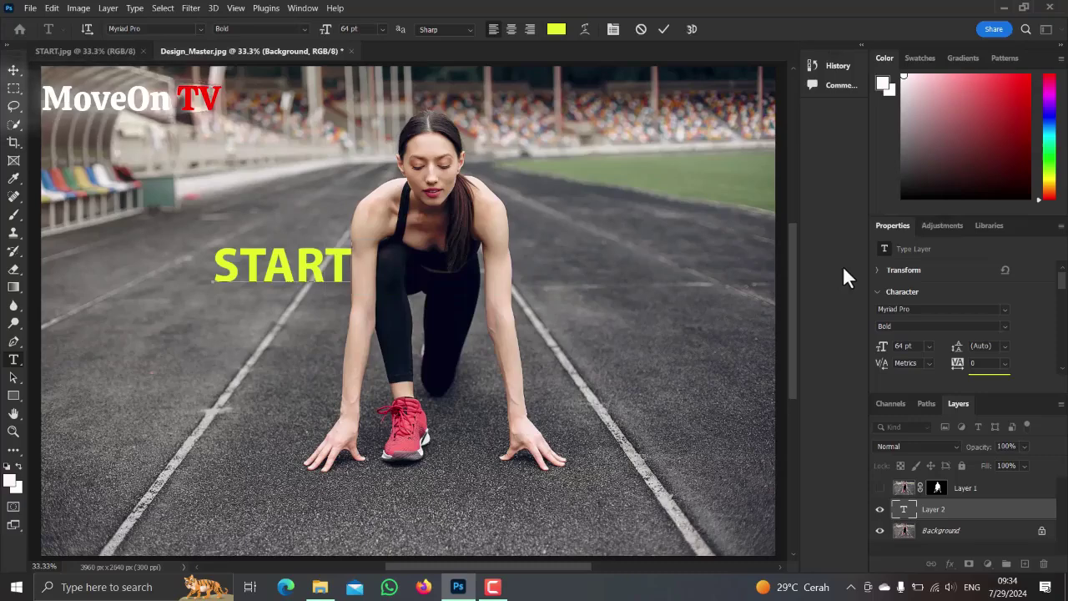
click(663, 30)
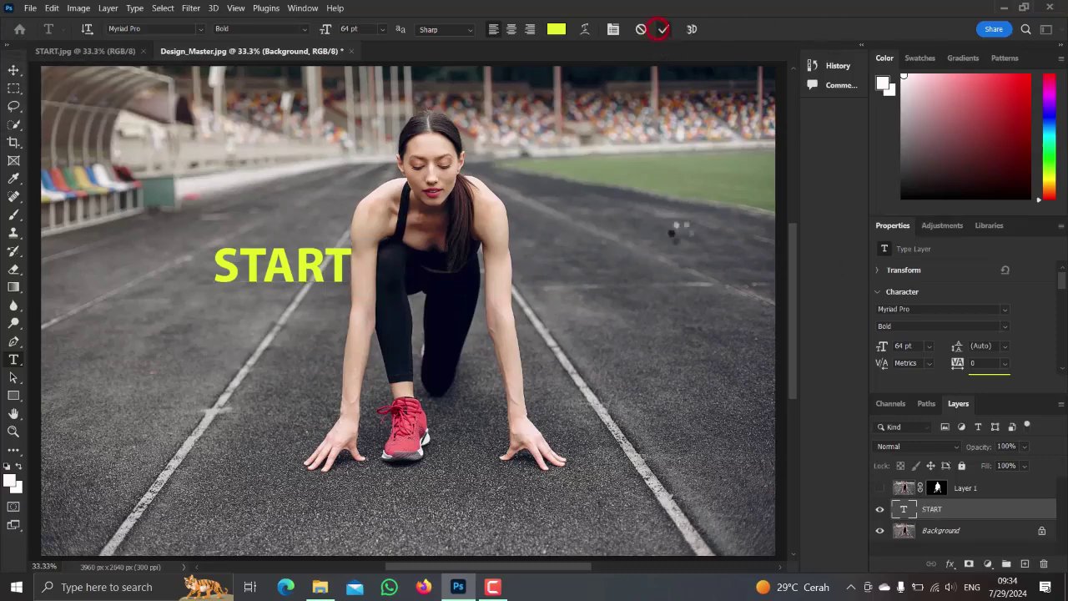
Step: Load the START letters as a pixel selection, then delete the START text layer
right_click(907, 516)
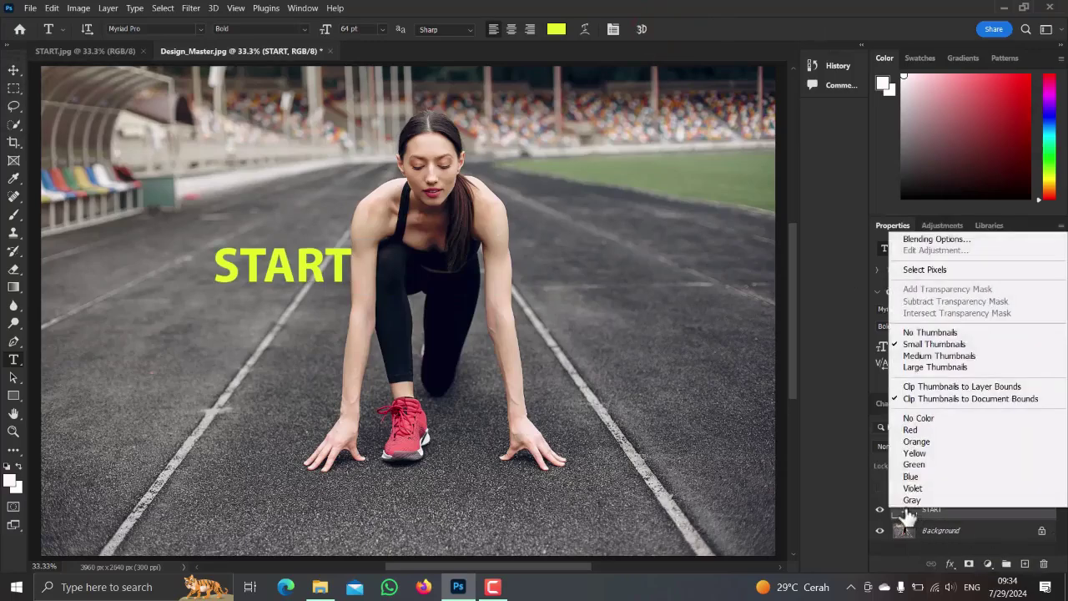
click(913, 272)
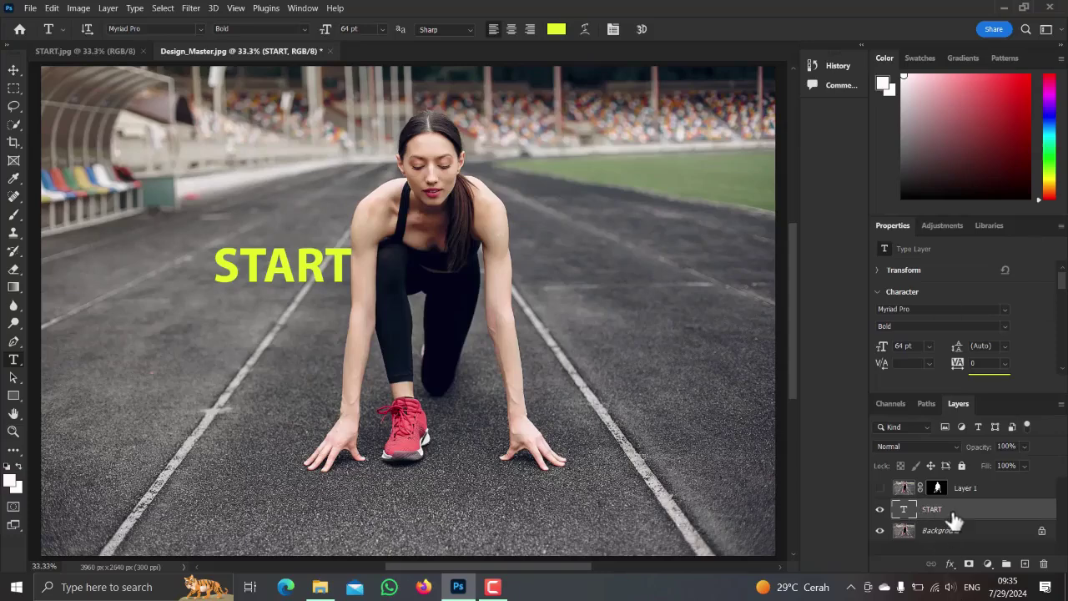
mouse_move(952, 514)
mouse_down()
mouse_move(1038, 551)
mouse_move(1042, 563)
mouse_up()
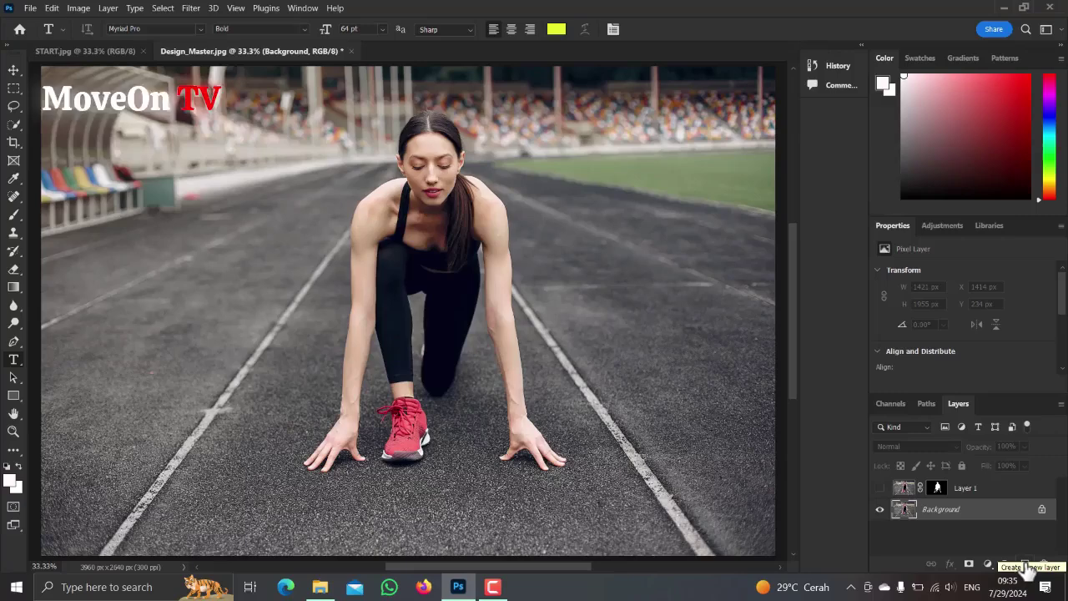
Step: Add an empty Layer 2 above the Background and show the Filter menu
click(1025, 564)
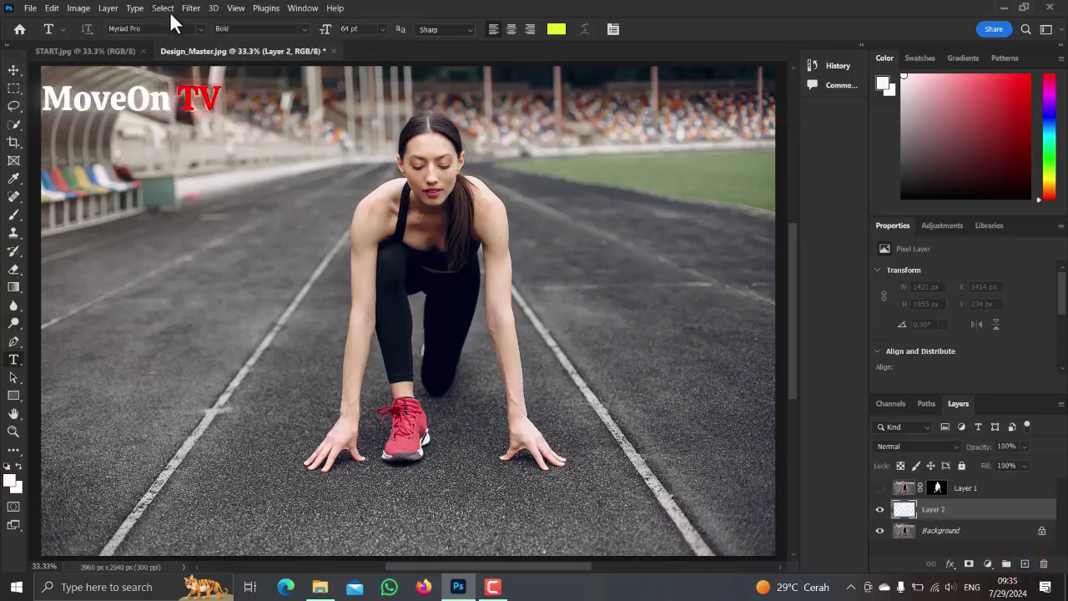
click(189, 8)
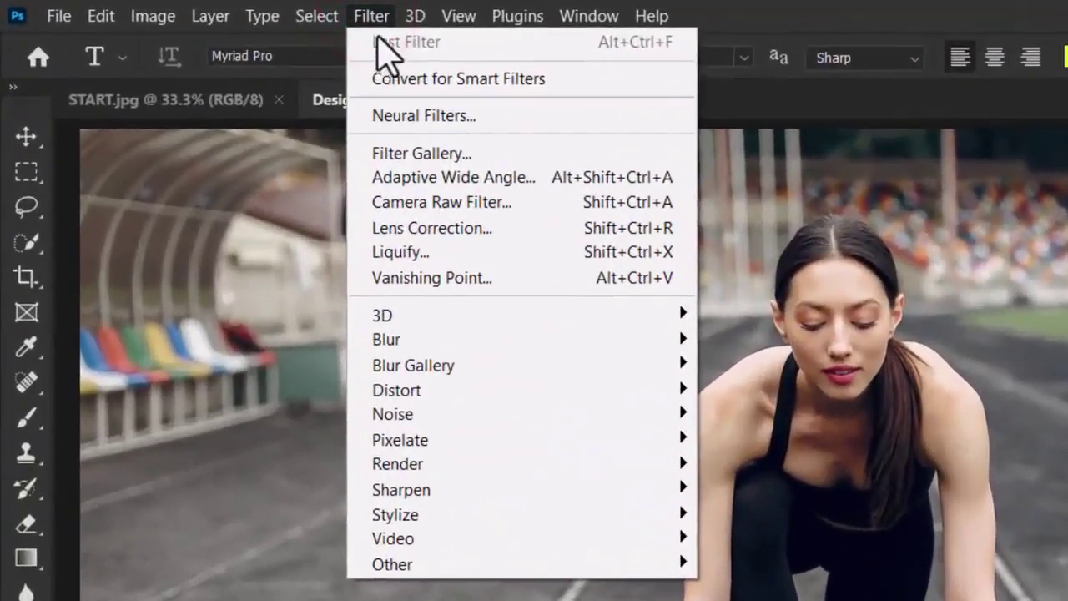
Step: In Vanishing Point, draw a four-corner plane on the track and extend its grid downward
click(409, 284)
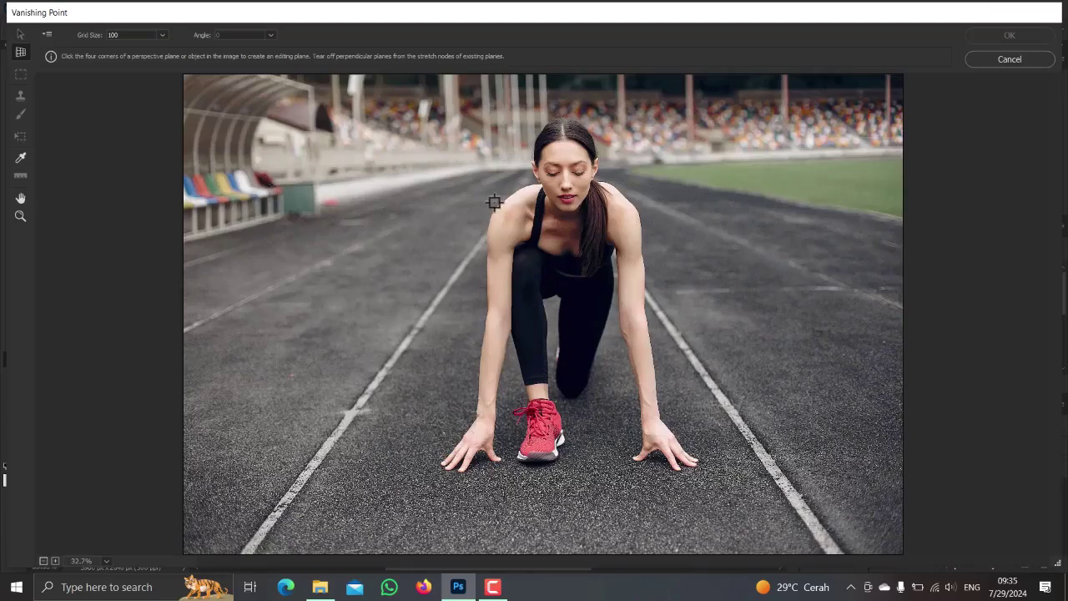
click(21, 53)
click(355, 250)
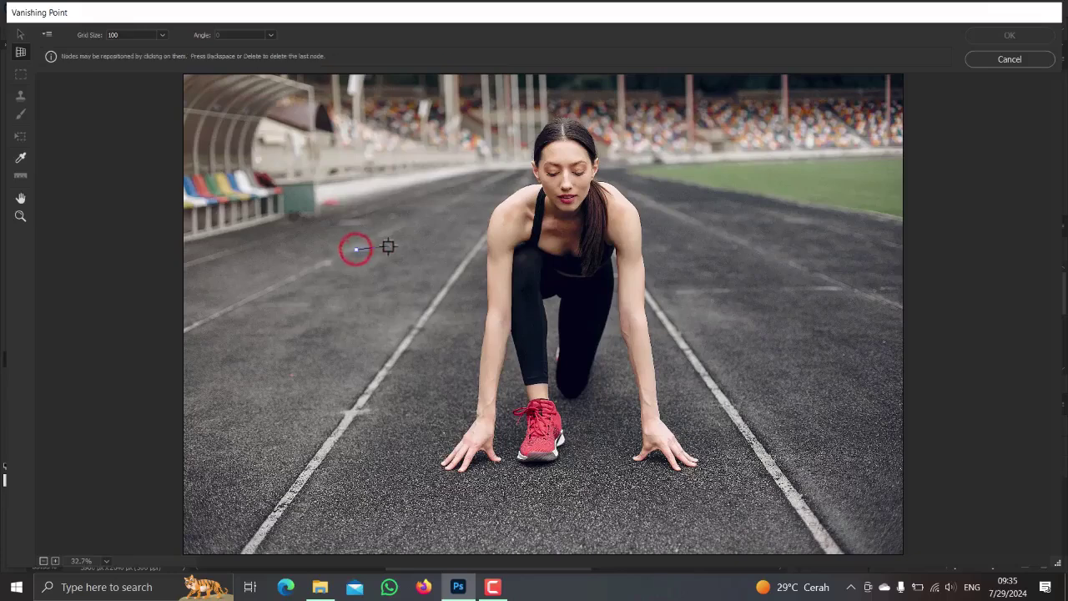
click(753, 248)
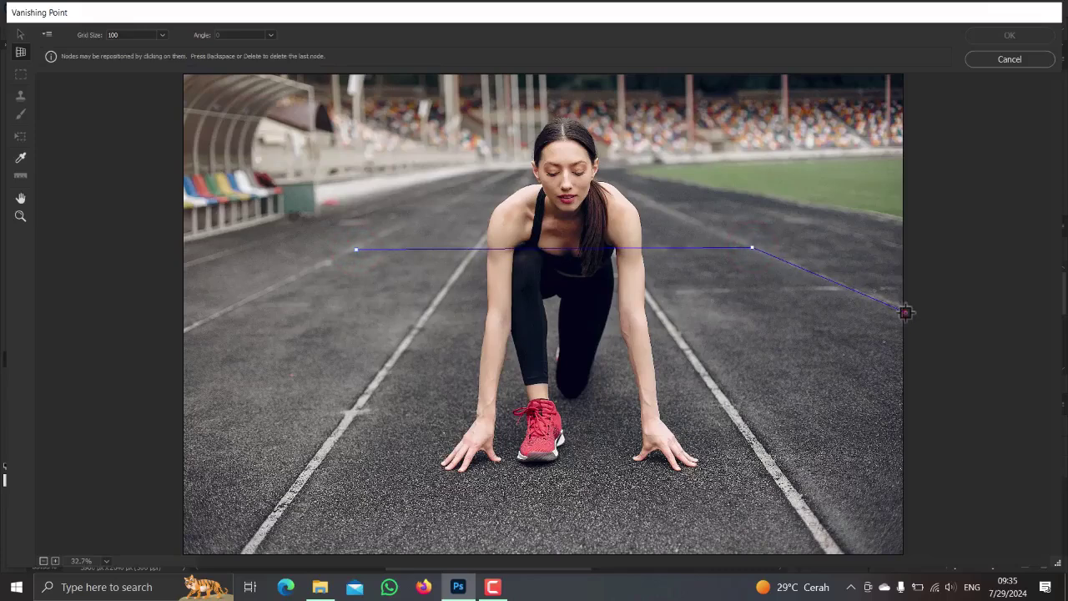
click(905, 312)
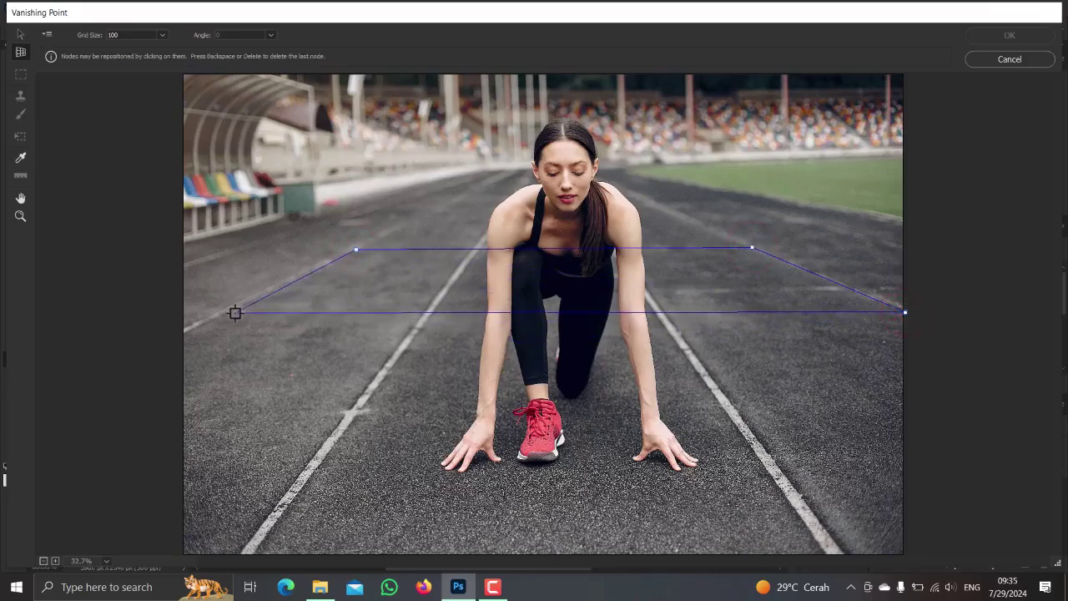
click(227, 312)
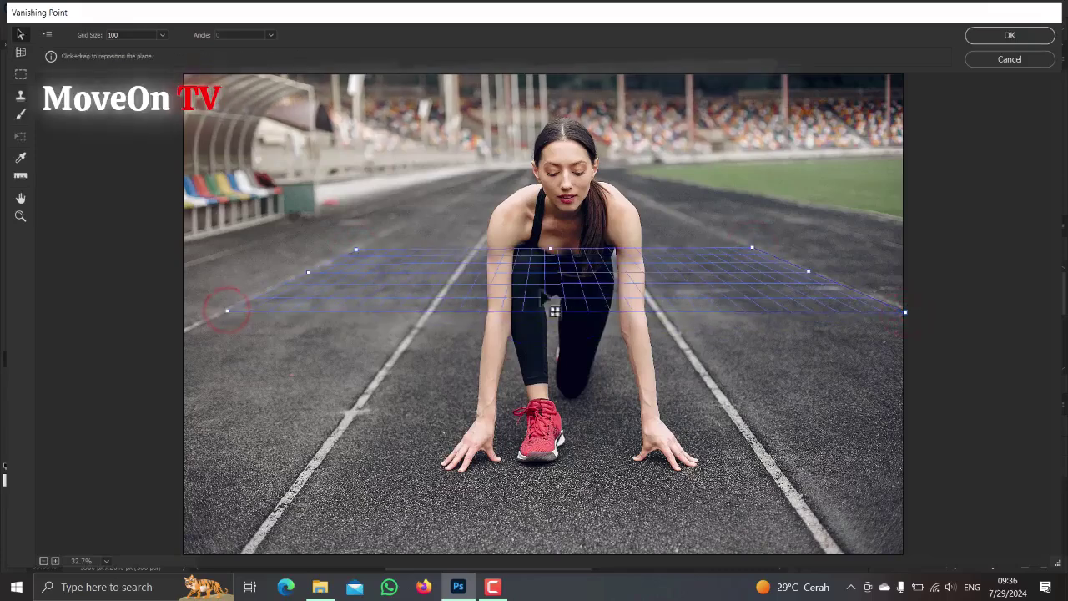
drag(557, 310, 571, 486)
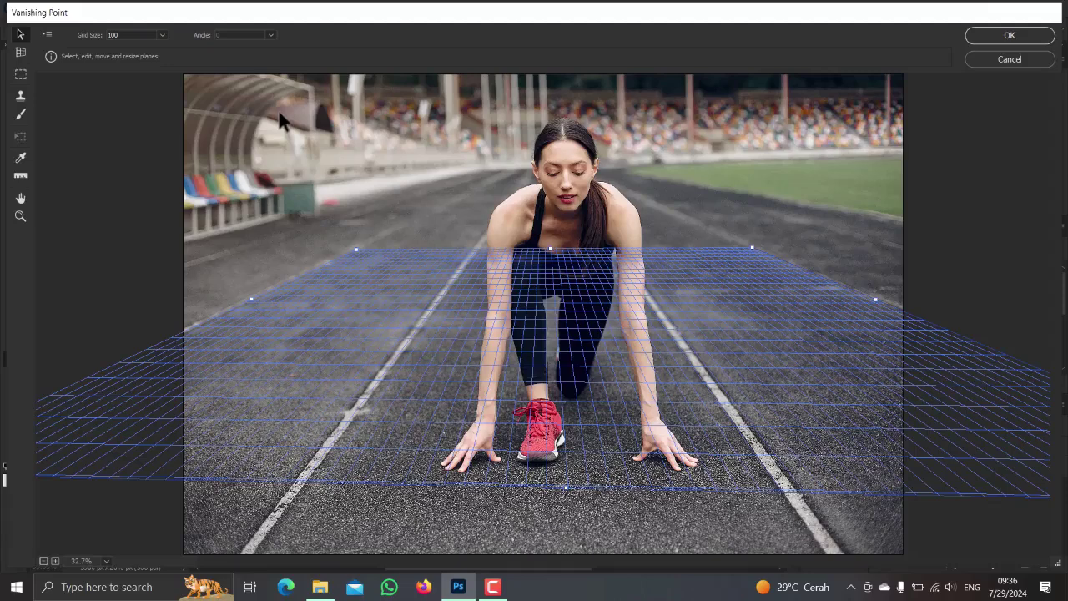
Step: Paste START onto the track plane and stretch it wider left, right, up and down
key(ctrl+v)
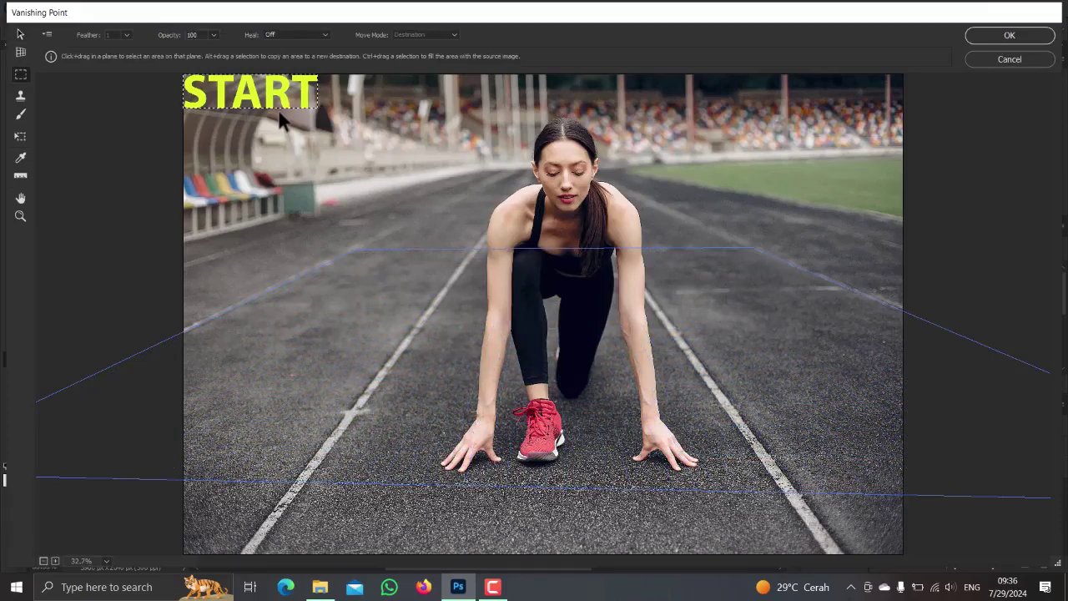
drag(254, 100, 552, 361)
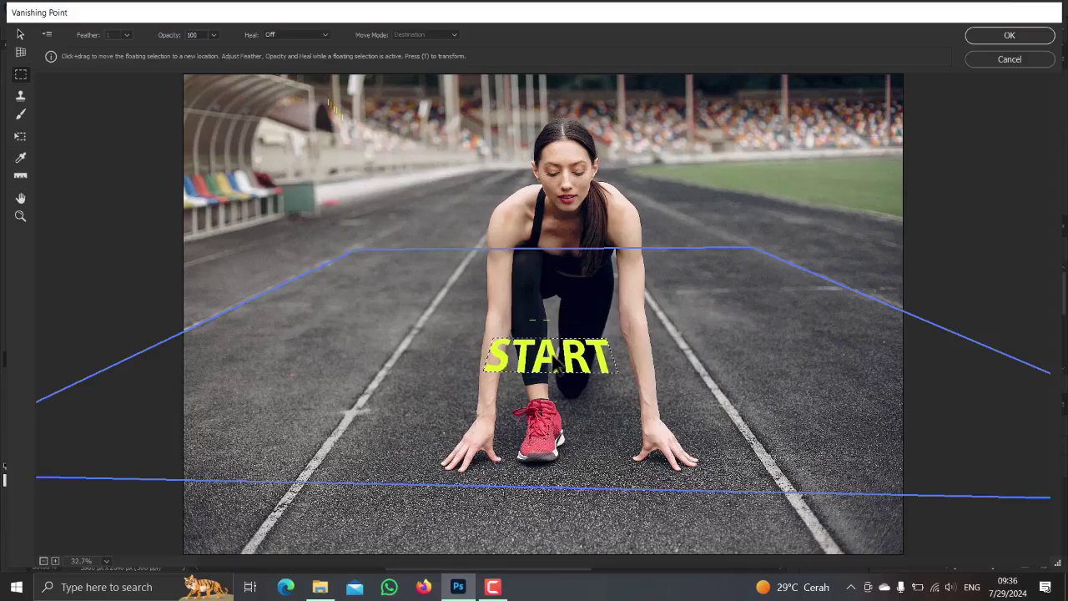
key(t)
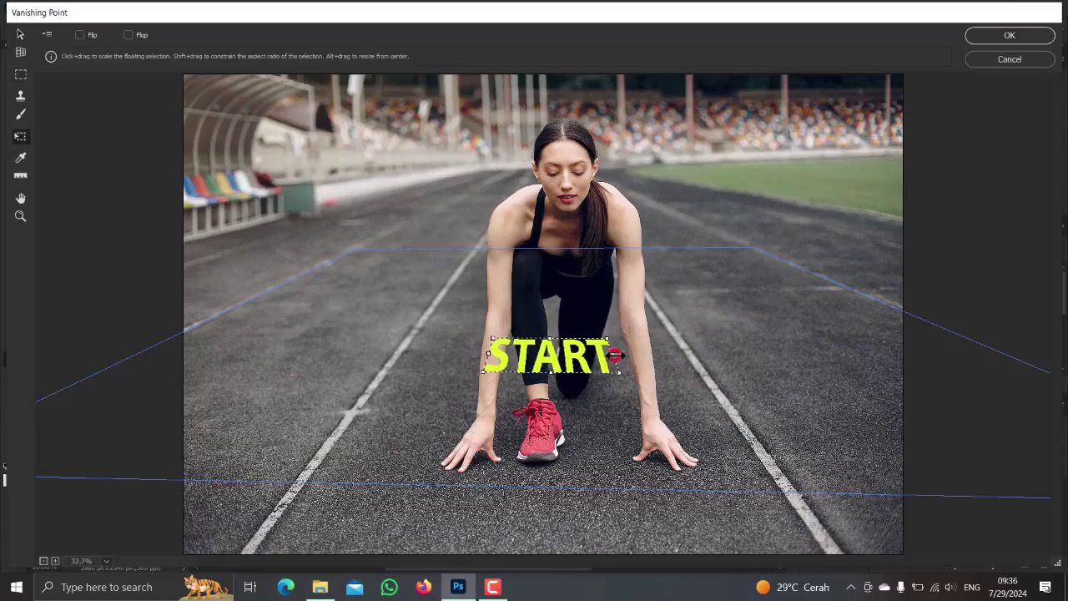
drag(615, 355, 834, 364)
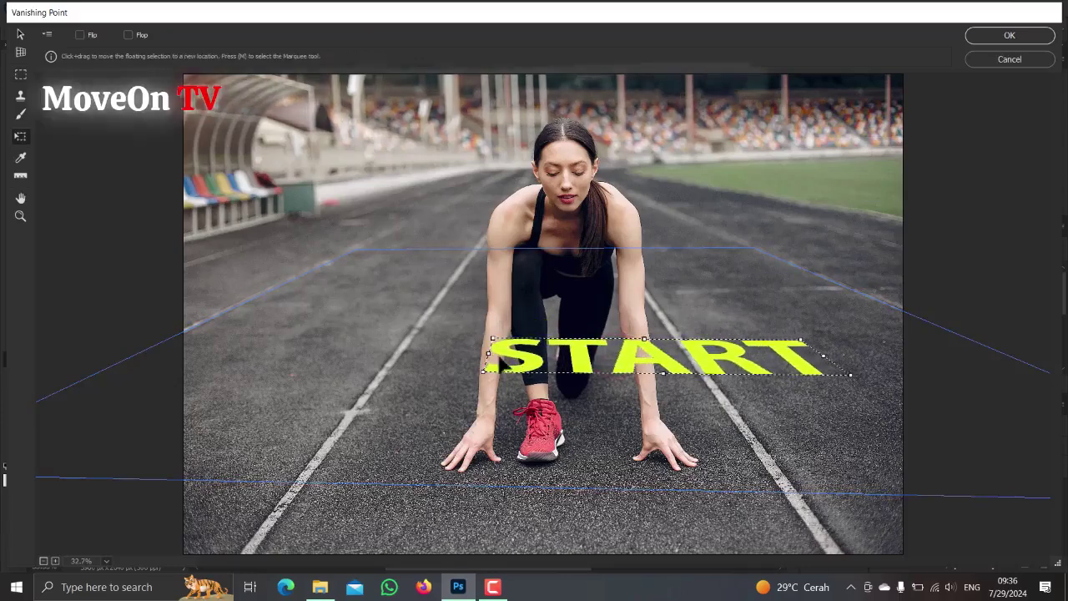
drag(488, 354, 297, 352)
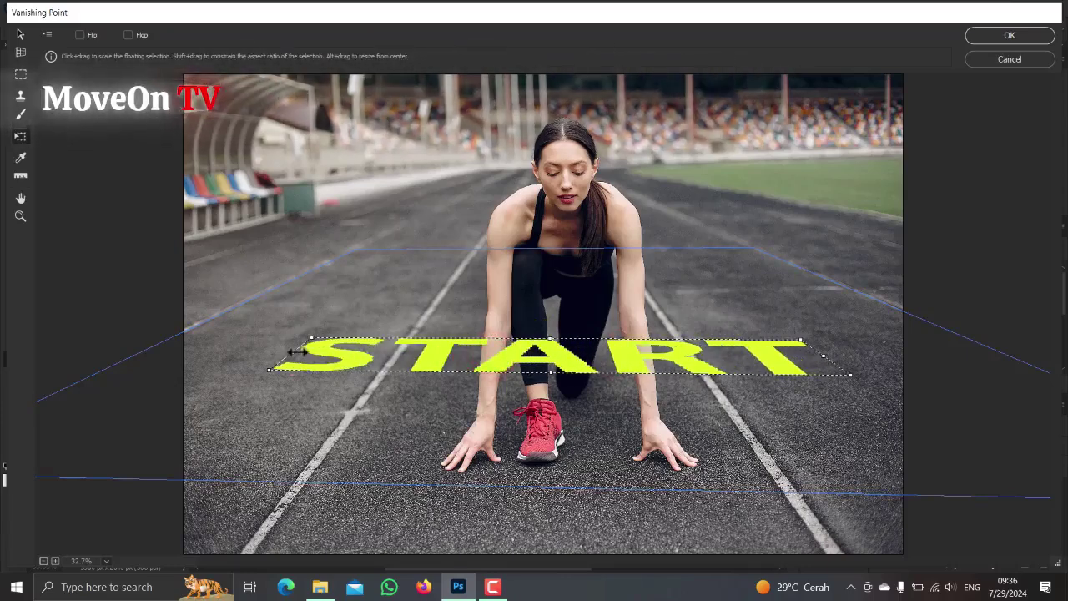
drag(551, 339, 561, 291)
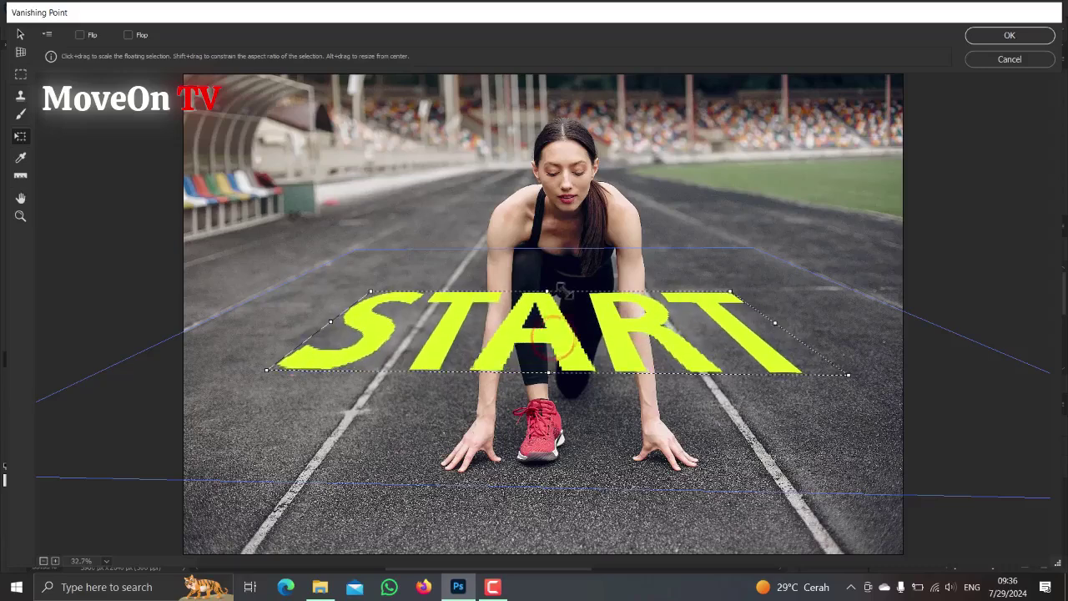
drag(548, 373, 551, 438)
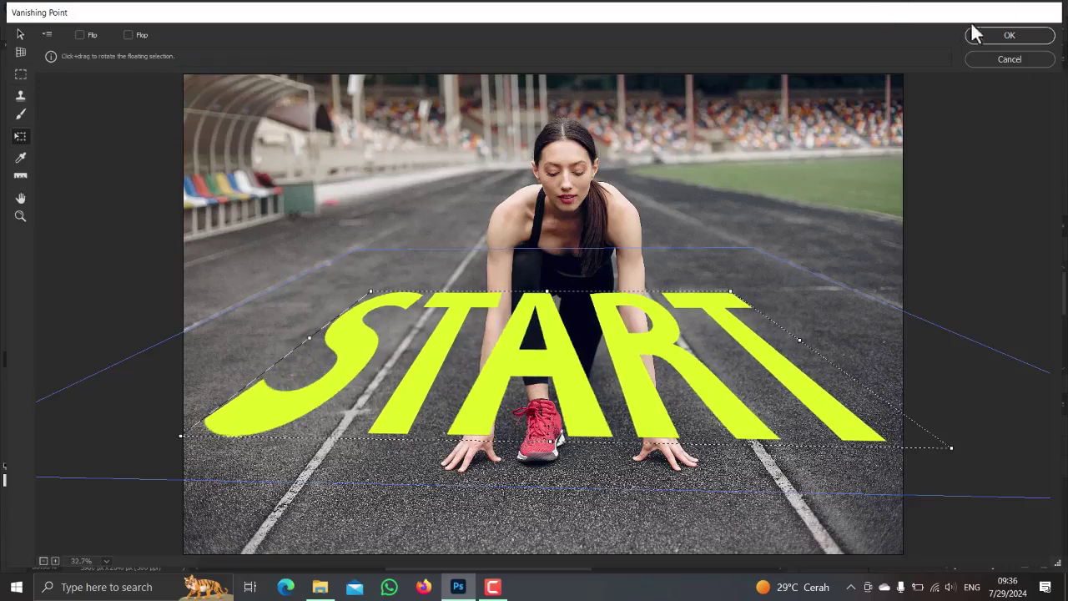
Step: Accept the Vanishing Point placement and make the masked athlete Layer 1 visible again
click(994, 36)
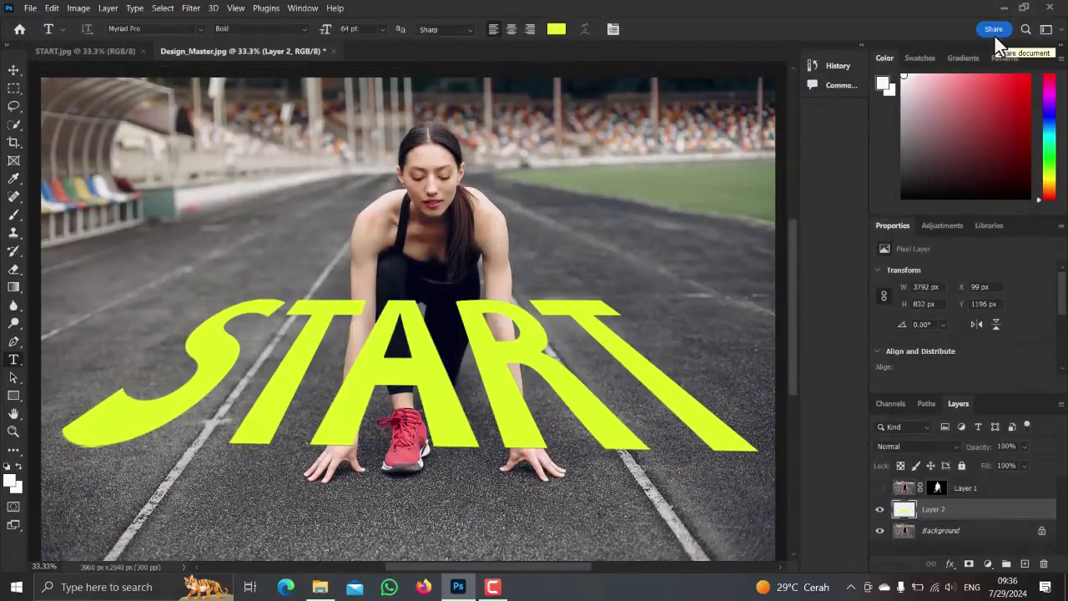
click(879, 488)
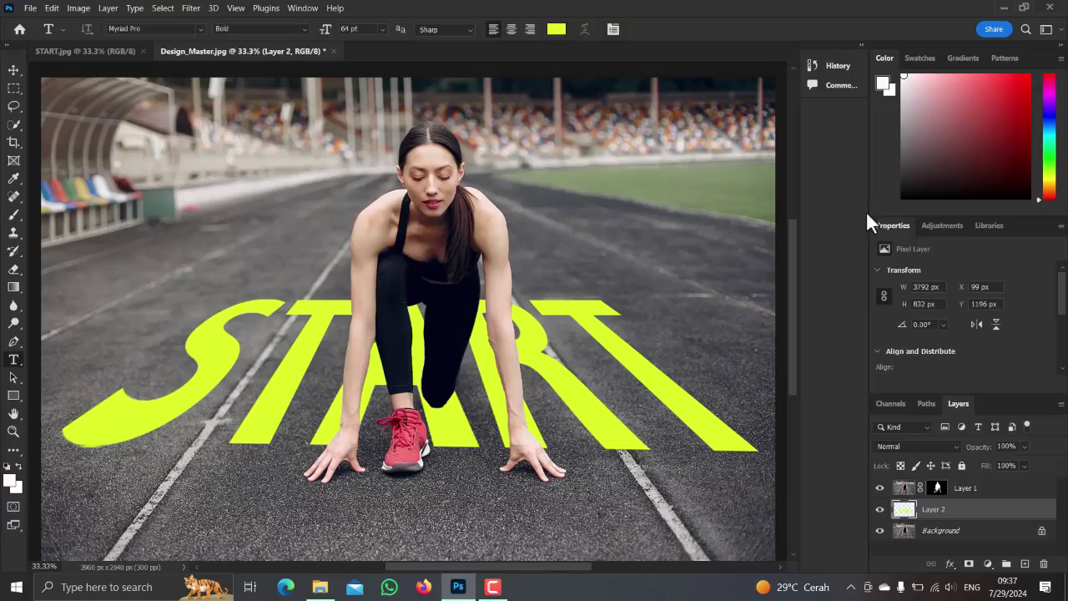
Step: Adjust Layer 2's Underlying Layer Blend If sliders so dark and bright asphalt show through START
right_click(904, 511)
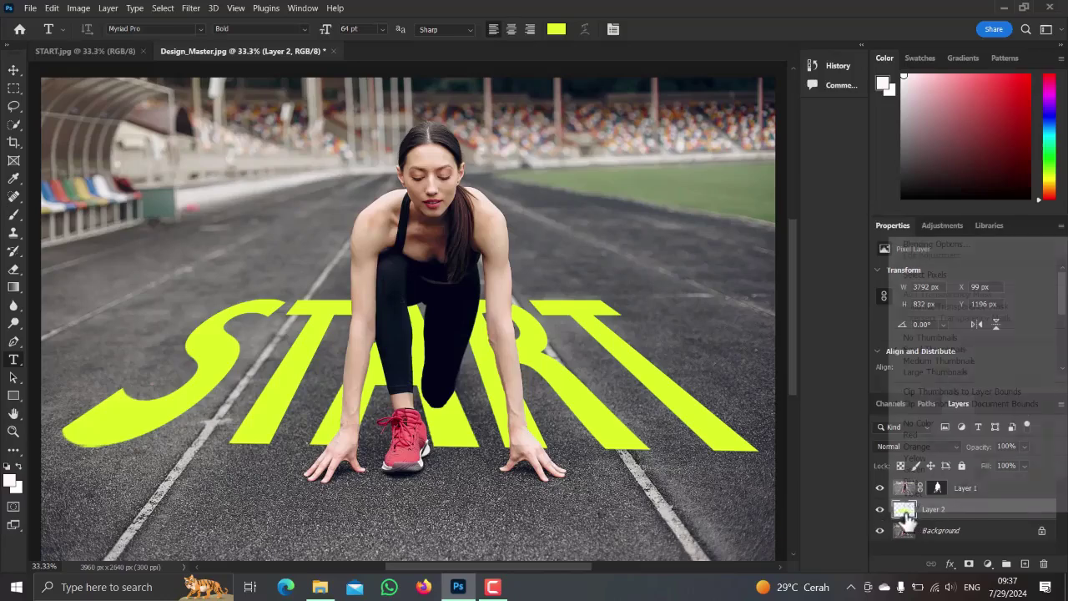
click(916, 243)
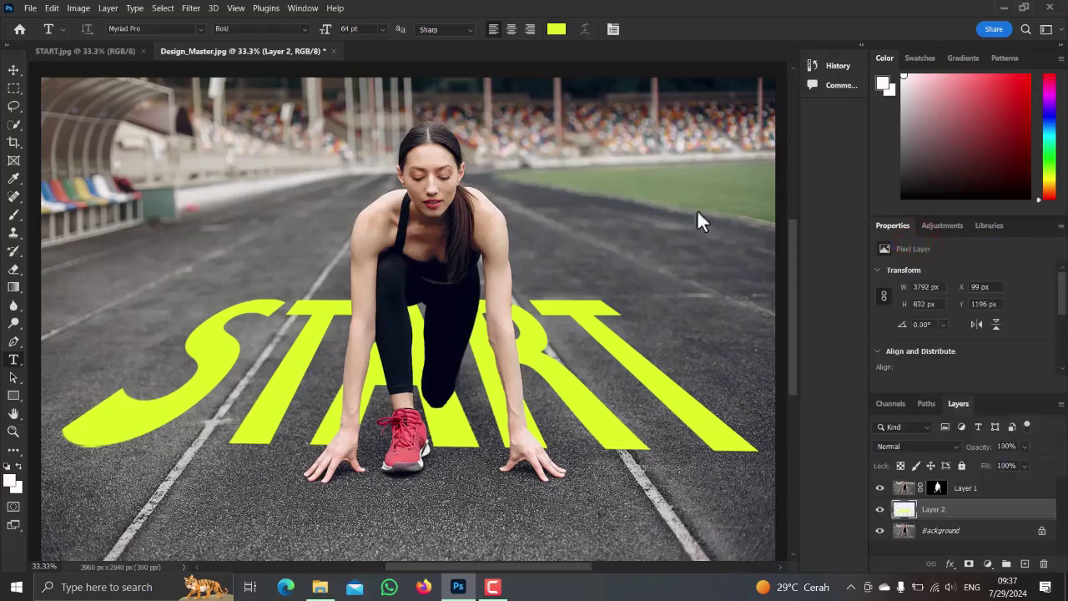
drag(627, 15, 666, 15)
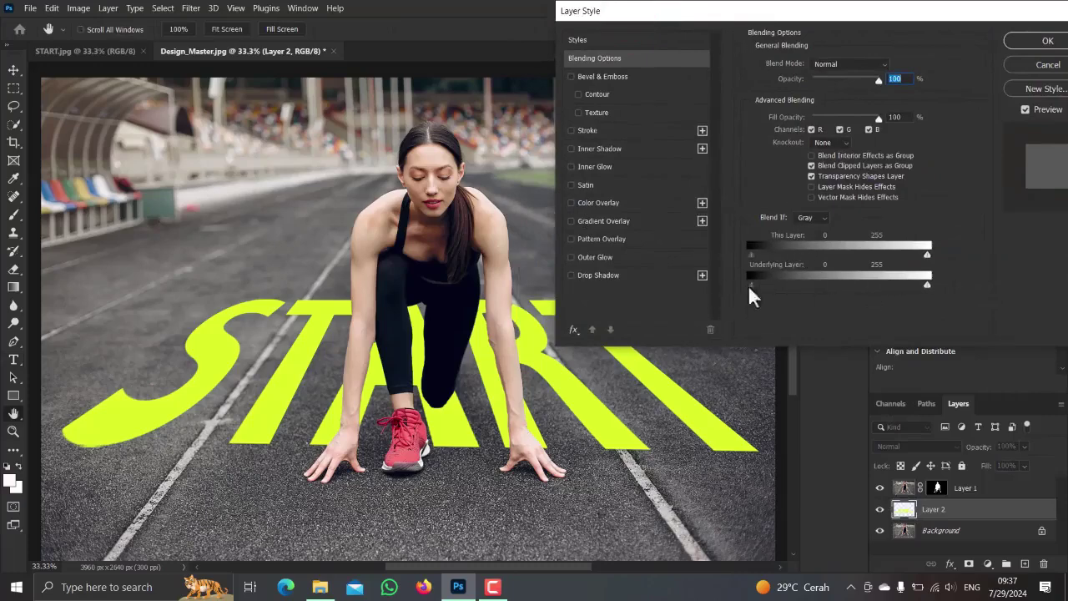
drag(750, 282, 798, 284)
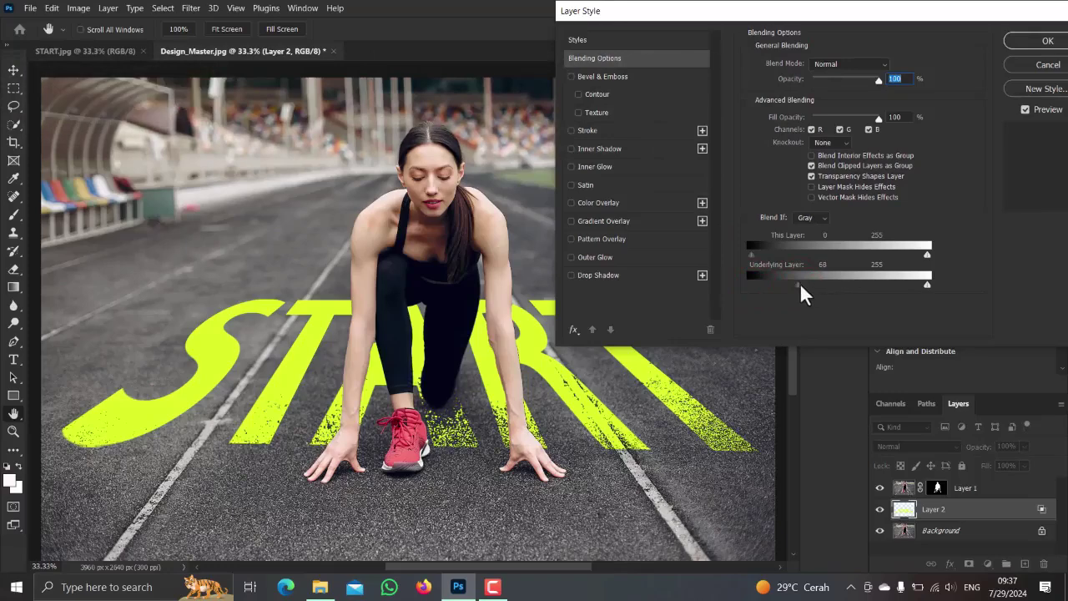
drag(799, 282, 828, 283)
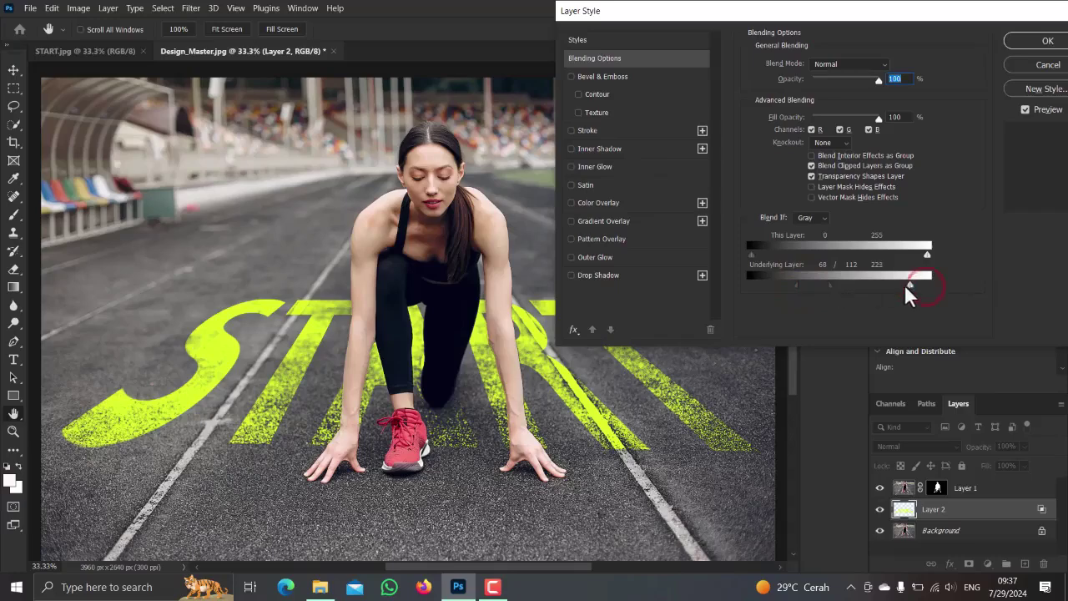
drag(876, 286, 875, 285)
drag(798, 285, 801, 285)
Step: Add a Bevel & Emboss effect to the START layer and apply the styles
click(571, 77)
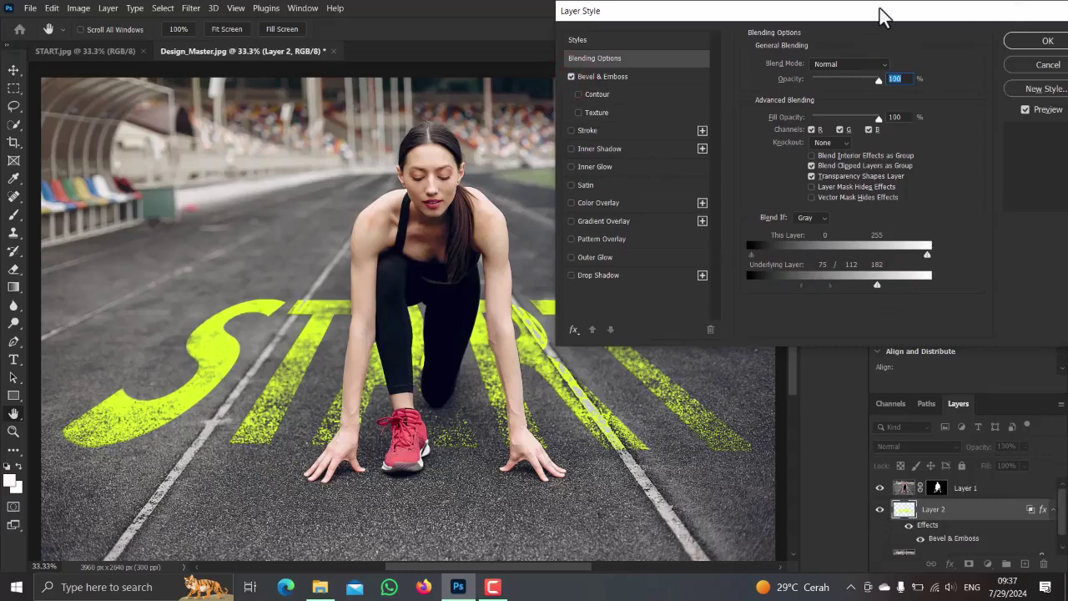
drag(880, 9, 866, 10)
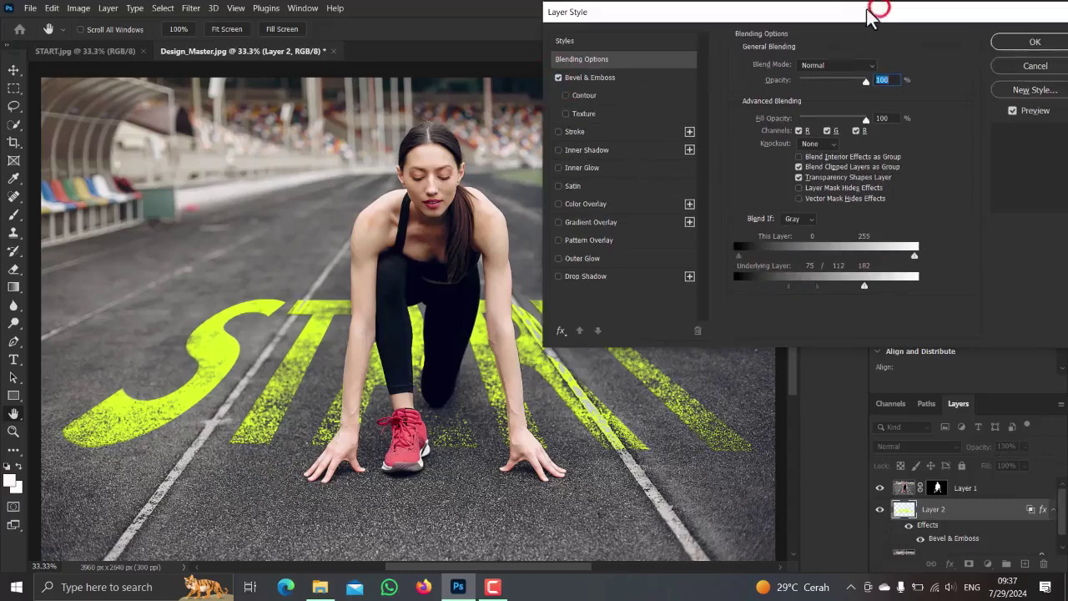
click(1026, 46)
key(t)
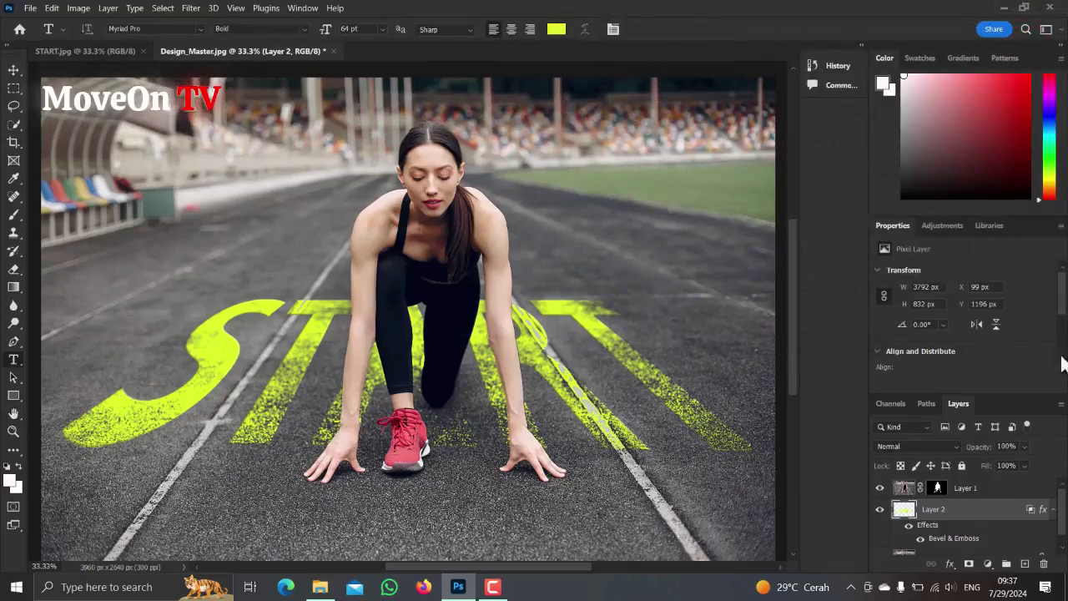
click(879, 509)
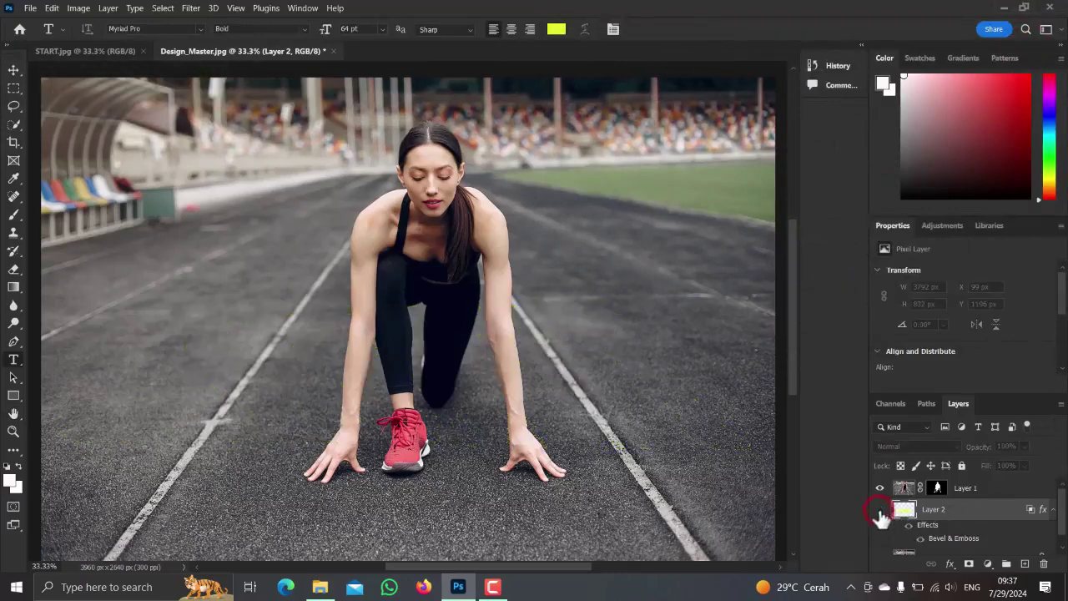
click(880, 509)
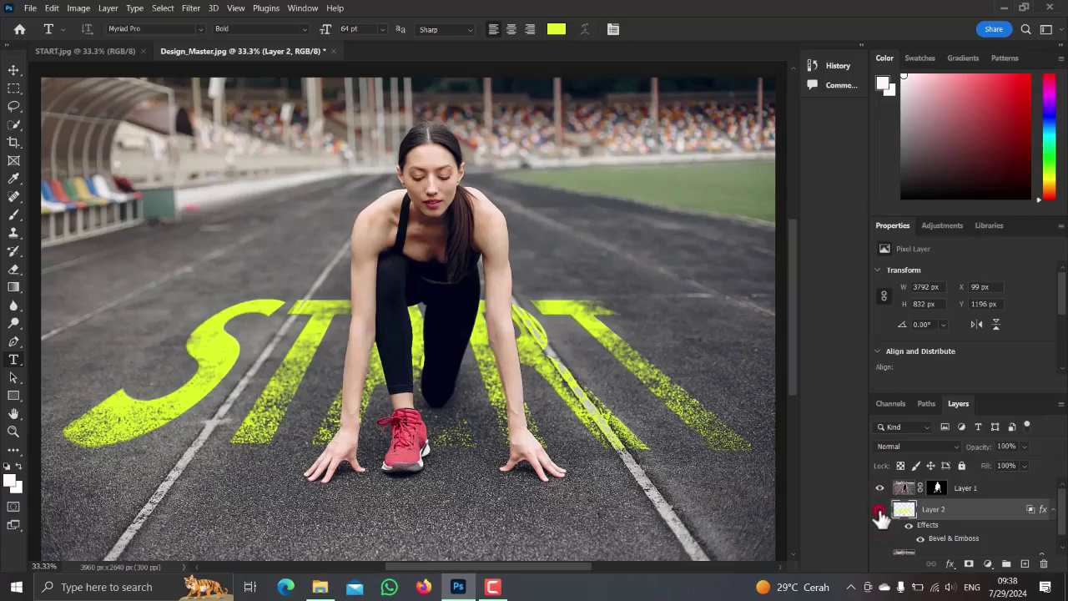
click(879, 509)
click(879, 509)
click(879, 509)
click(880, 509)
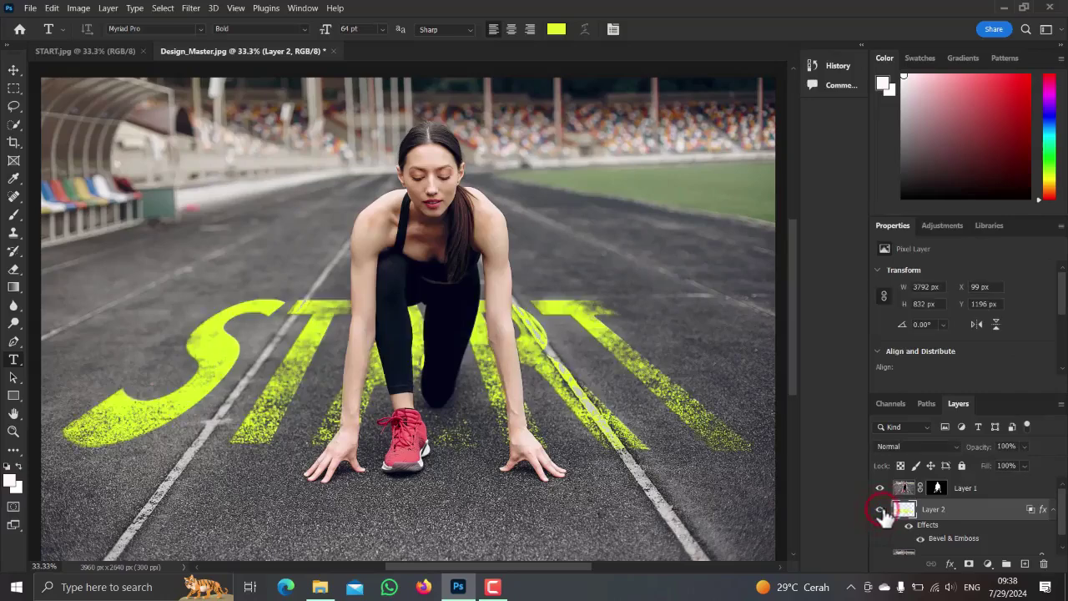